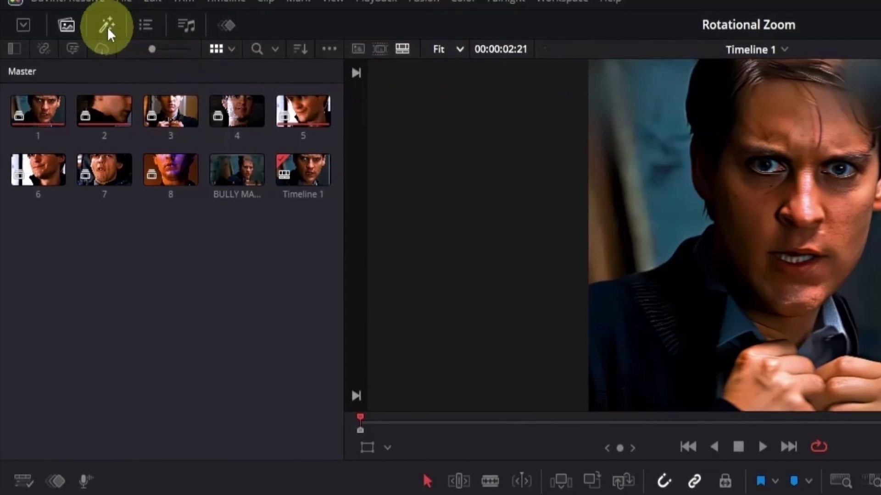
Step: Add an Adjustment Clip from the Effects library above clip 1 at the timeline start
{"action": "left_click", "coordinate": [107, 26]}
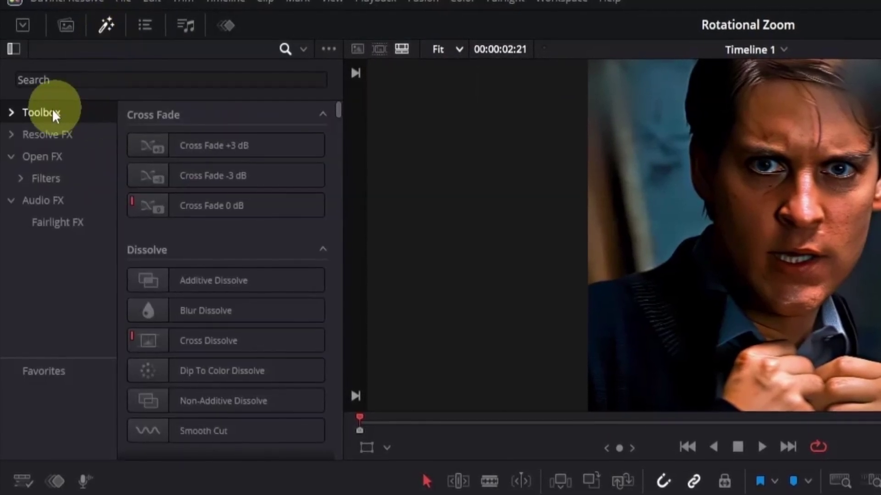
{"action": "left_click", "coordinate": [12, 112]}
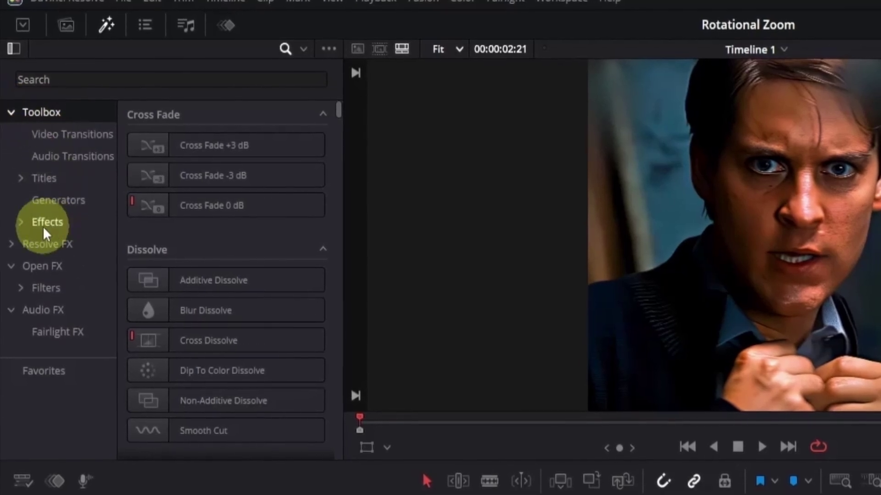
{"action": "left_click", "coordinate": [52, 224]}
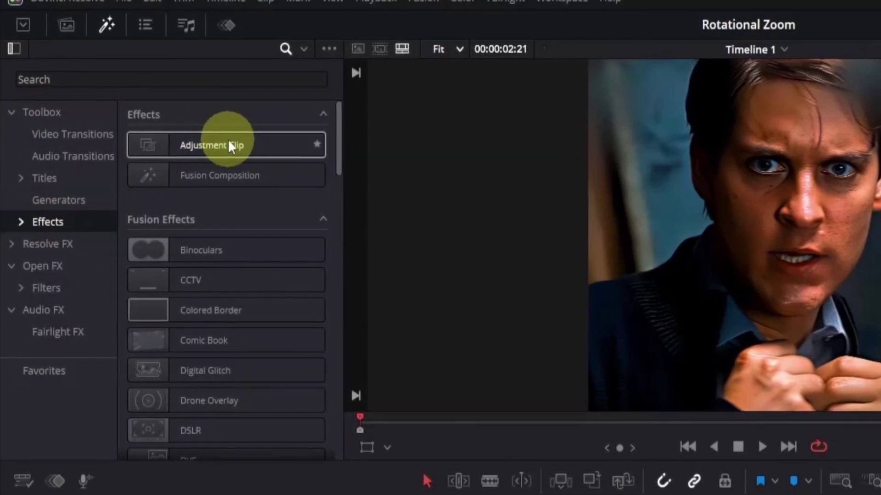
{"action": "left_click_drag", "start_coordinate": [197, 147], "coordinate": [316, 494]}
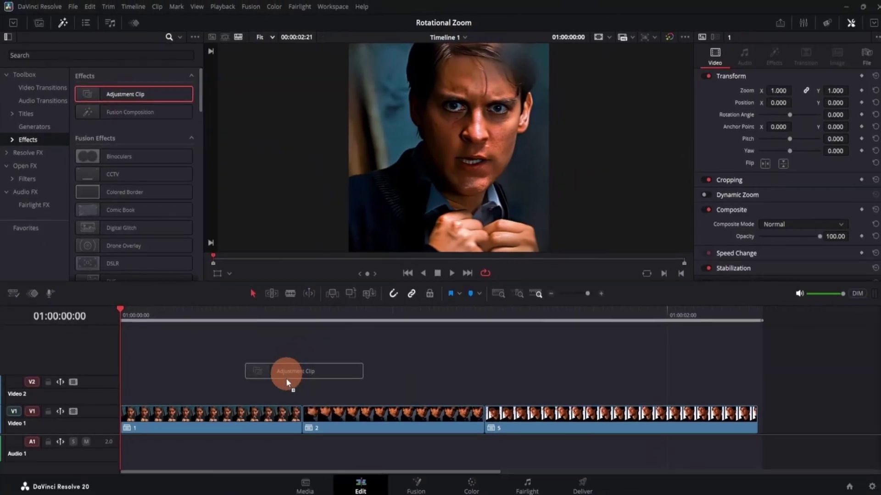
{"action": "left_click_drag", "start_coordinate": [246, 293], "coordinate": [114, 290]}
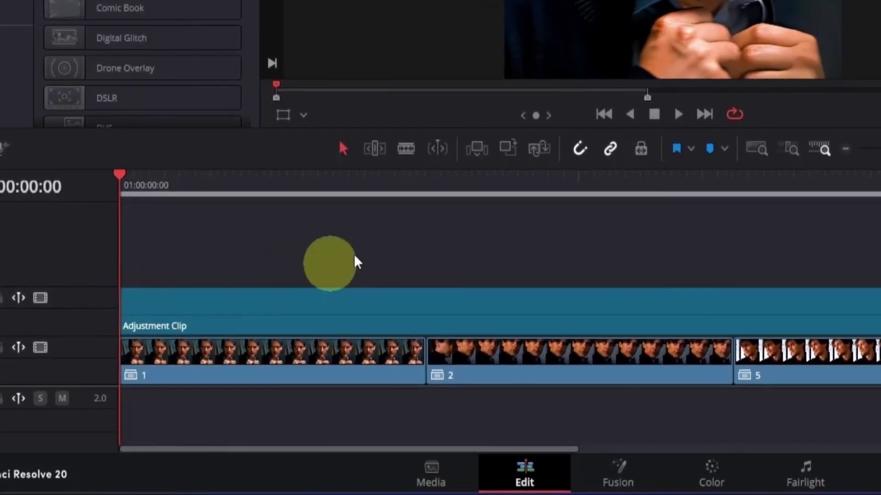
Step: Split the Adjustment Clip at clip 1's end, delete the remainder, and open it in Fusion
{"action": "left_click_drag", "start_coordinate": [383, 181], "coordinate": [418, 183]}
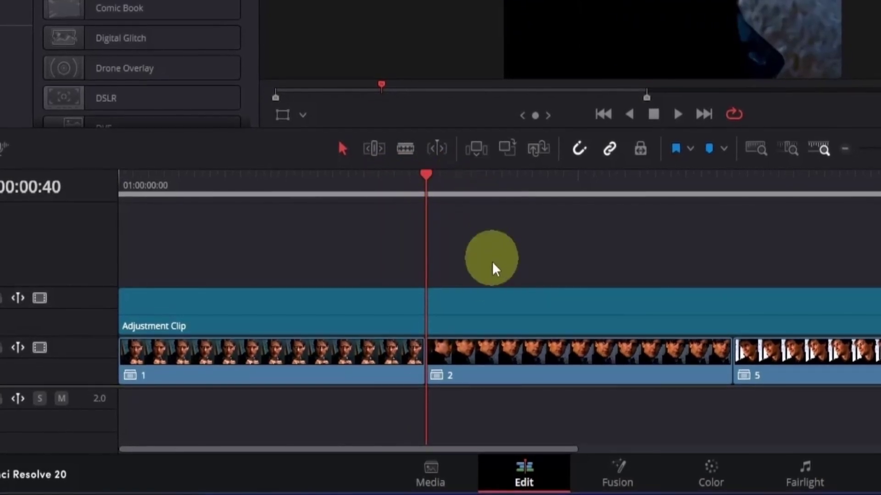
{"action": "left_click", "coordinate": [483, 301]}
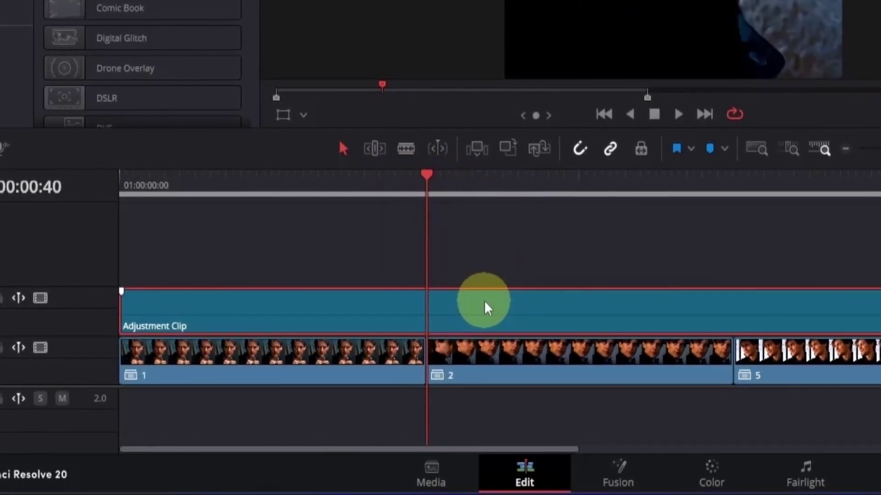
{"action": "key", "text": "ctrl+b"}
{"action": "left_click", "coordinate": [483, 301]}
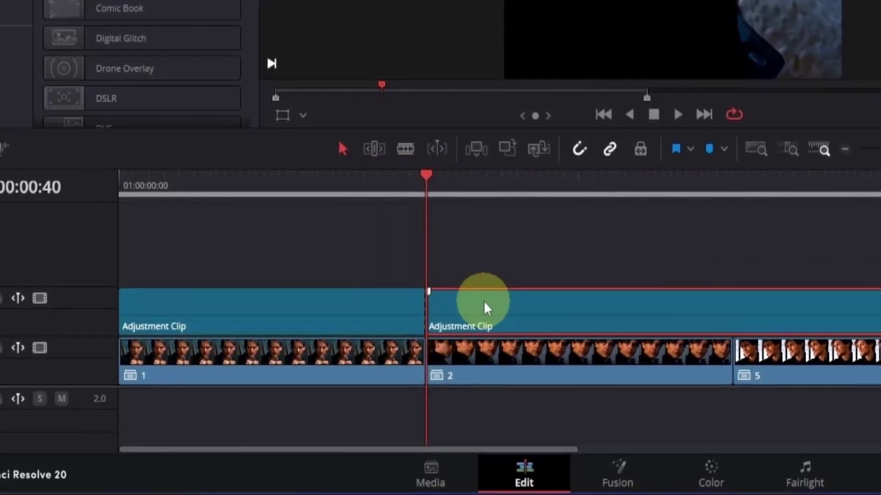
{"action": "key", "text": "Delete"}
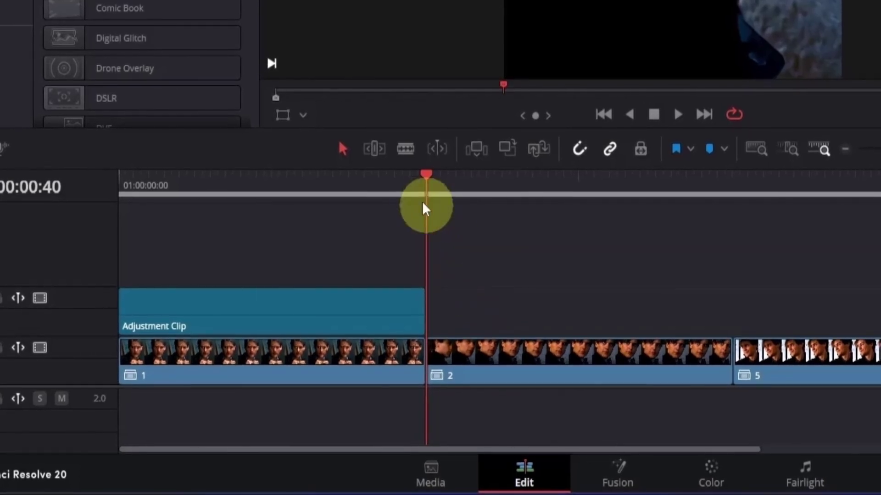
{"action": "left_click_drag", "start_coordinate": [303, 179], "coordinate": [284, 178]}
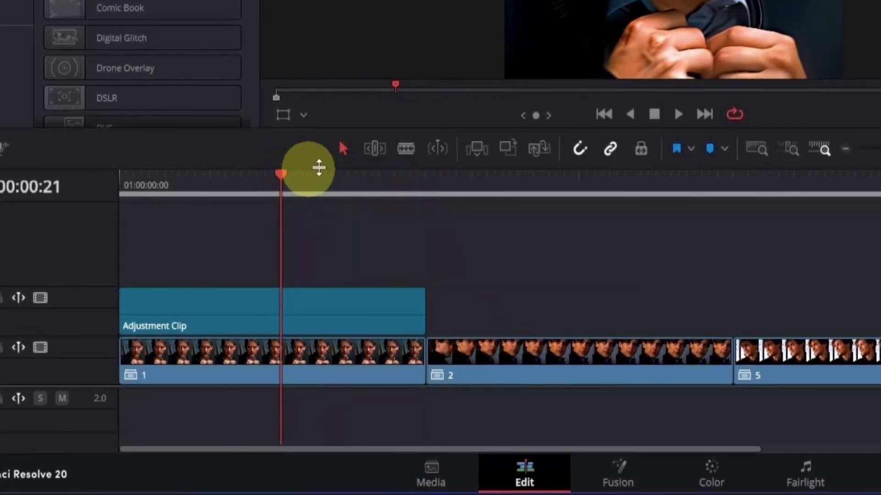
{"action": "left_click", "coordinate": [618, 477]}
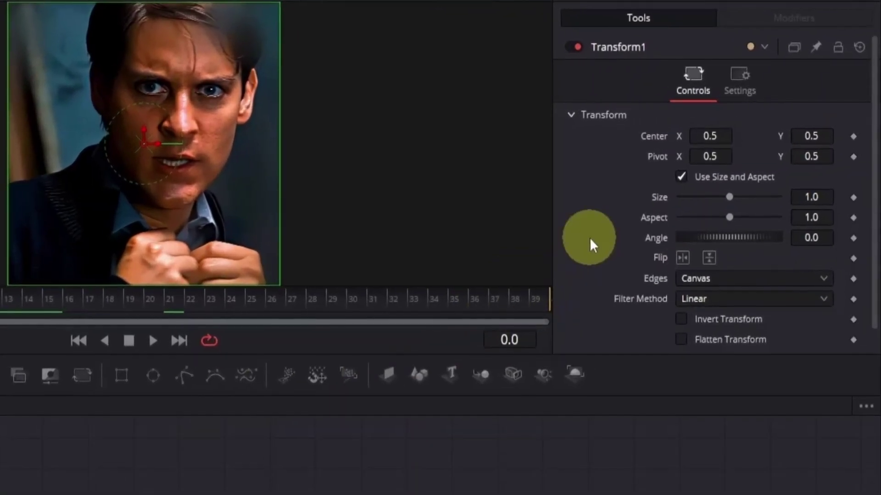
Step: Set Transform1 Size and Angle keyframes at frame 0, then go to frame 39
{"action": "left_click", "coordinate": [854, 197]}
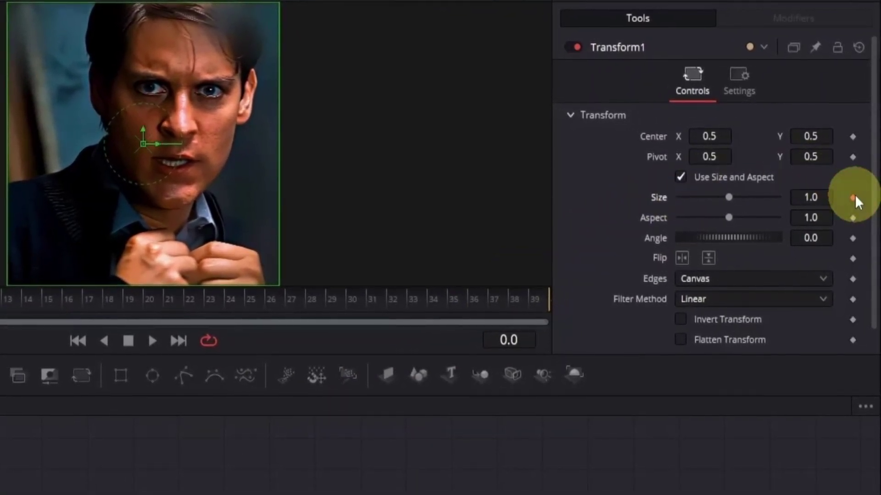
{"action": "left_click", "coordinate": [853, 237]}
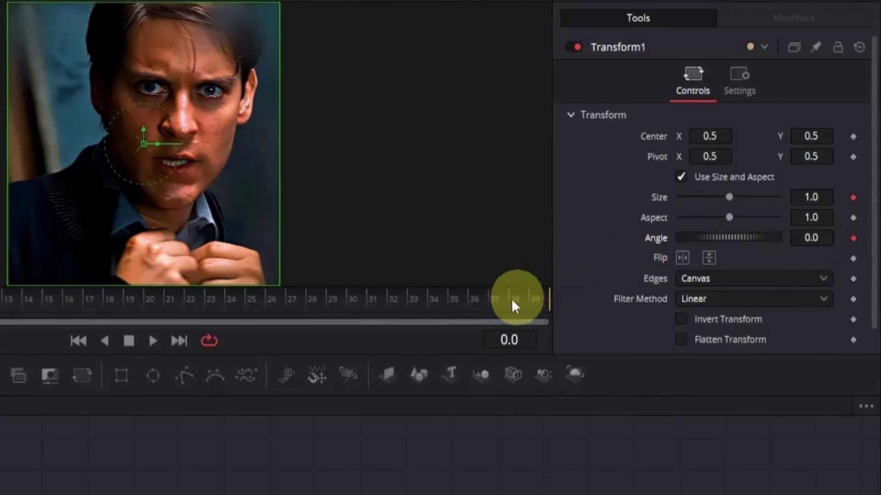
{"action": "left_click", "coordinate": [539, 300]}
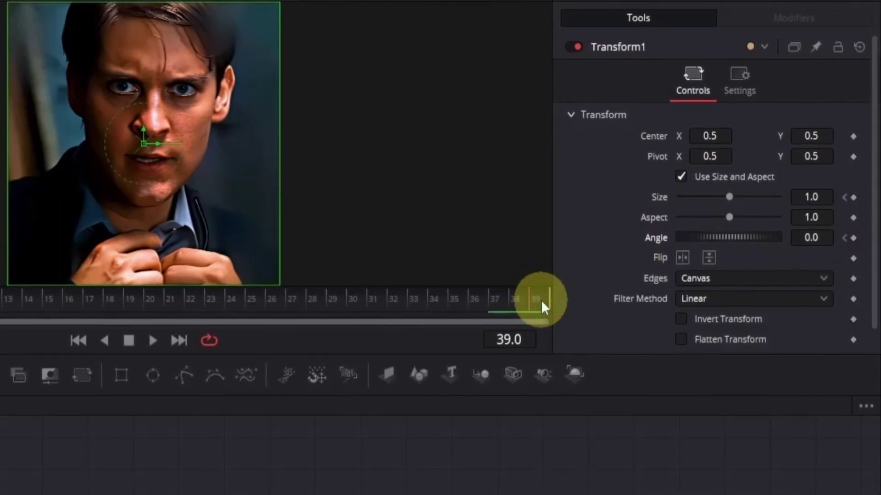
Step: At frame 39 set Size to 1.3 and Angle to -15, then play the animation
{"action": "left_click", "coordinate": [821, 196]}
{"action": "type", "text": "1.3"}
{"action": "key", "text": "Return"}
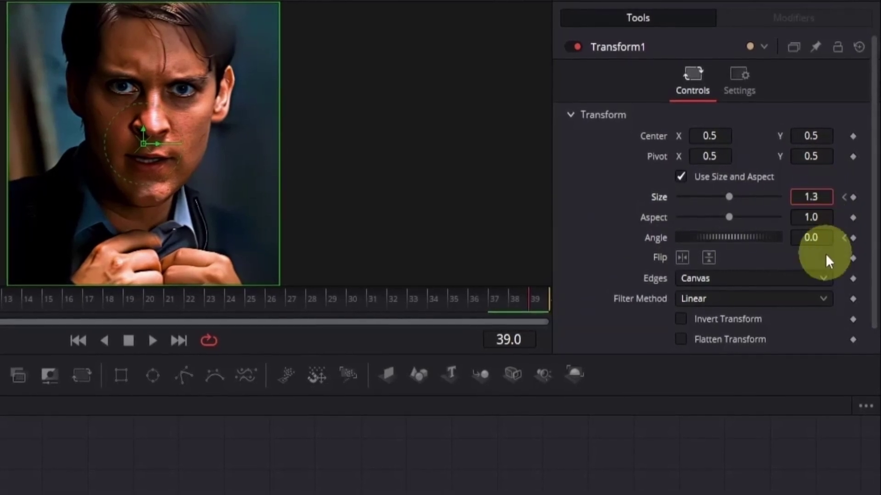
{"action": "left_click", "coordinate": [825, 242]}
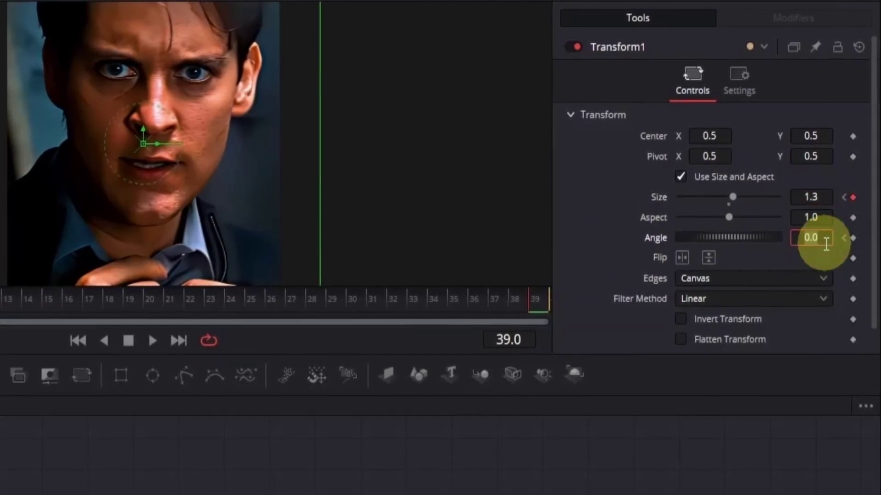
{"action": "type", "text": "-15"}
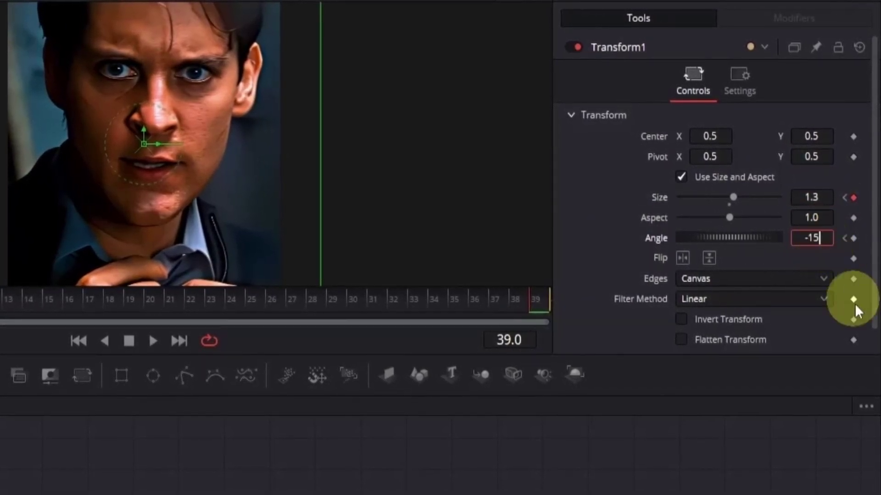
{"action": "key", "text": "Return"}
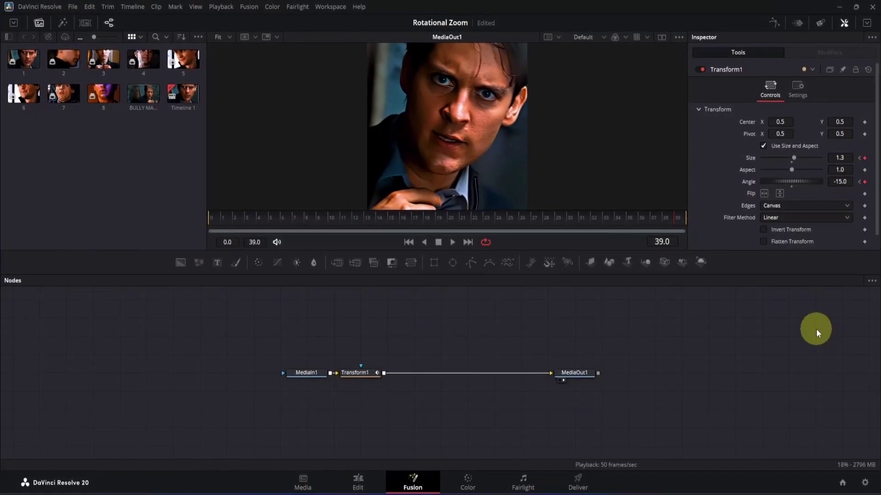
{"action": "key", "text": "space"}
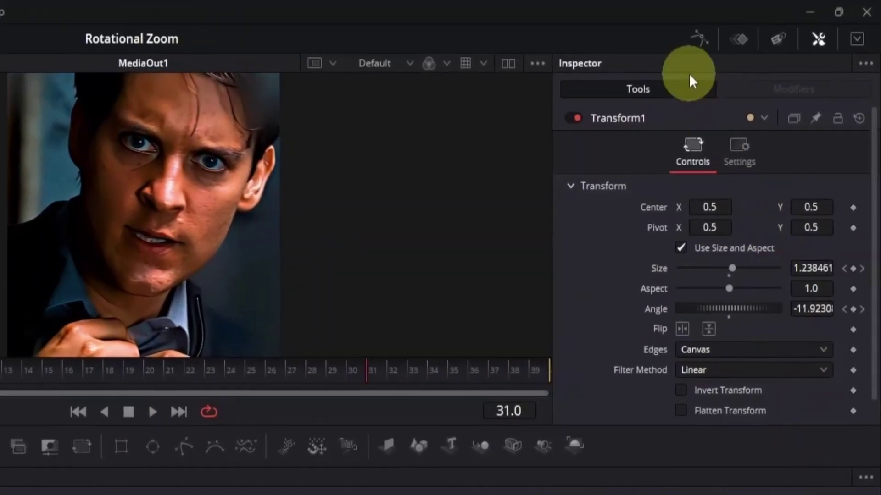
Step: In the Spline editor, smooth both Size keyframes and drag their handles into an S-shaped ease
{"action": "left_click", "coordinate": [695, 40]}
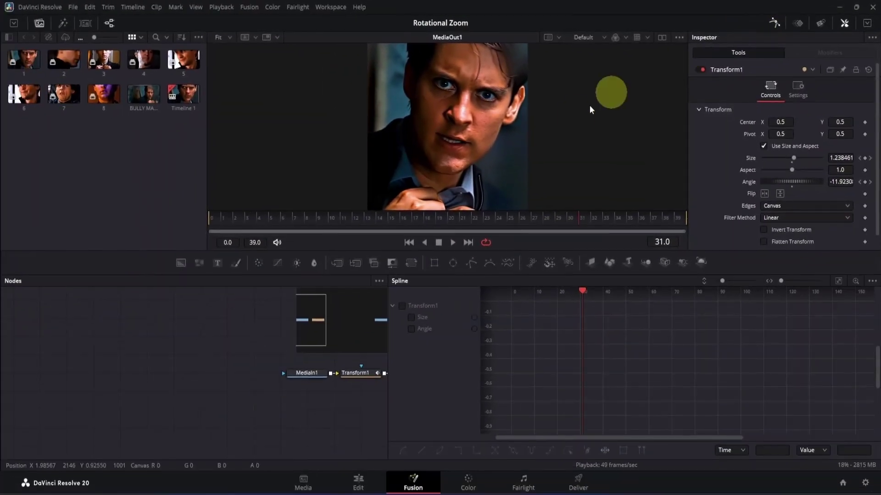
{"action": "left_click_drag", "start_coordinate": [385, 322], "coordinate": [615, 325]}
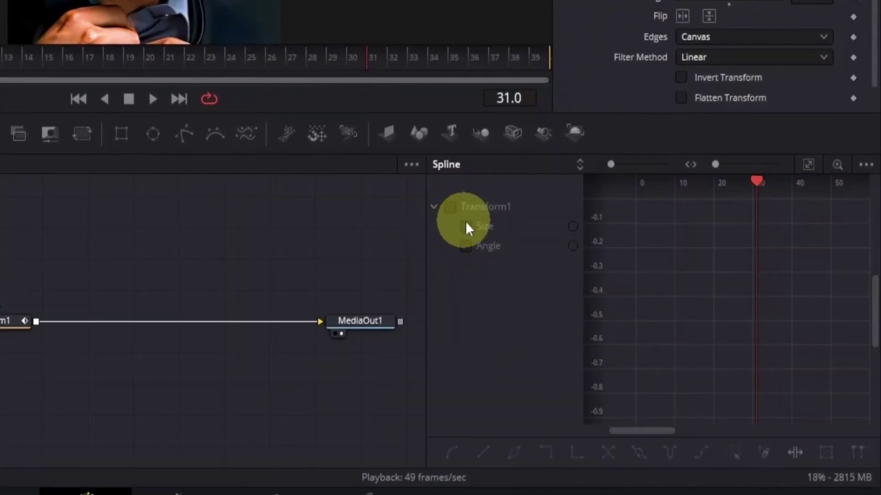
{"action": "left_click", "coordinate": [465, 226]}
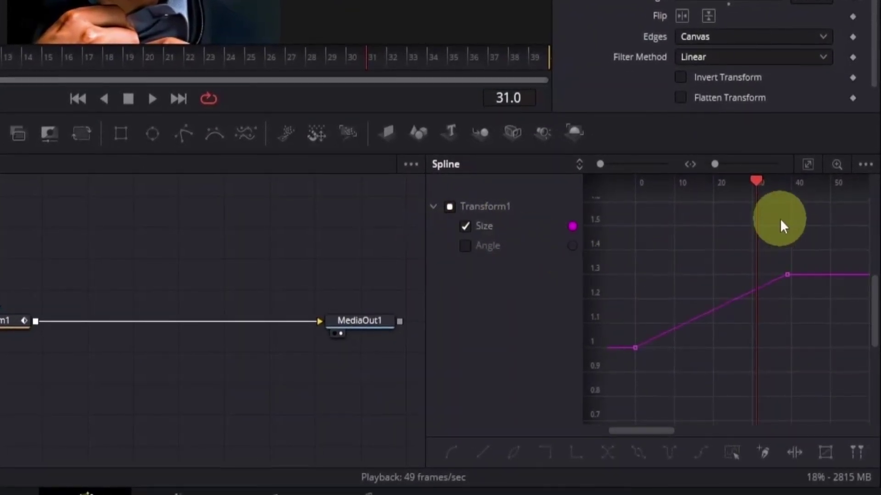
{"action": "left_click", "coordinate": [808, 164]}
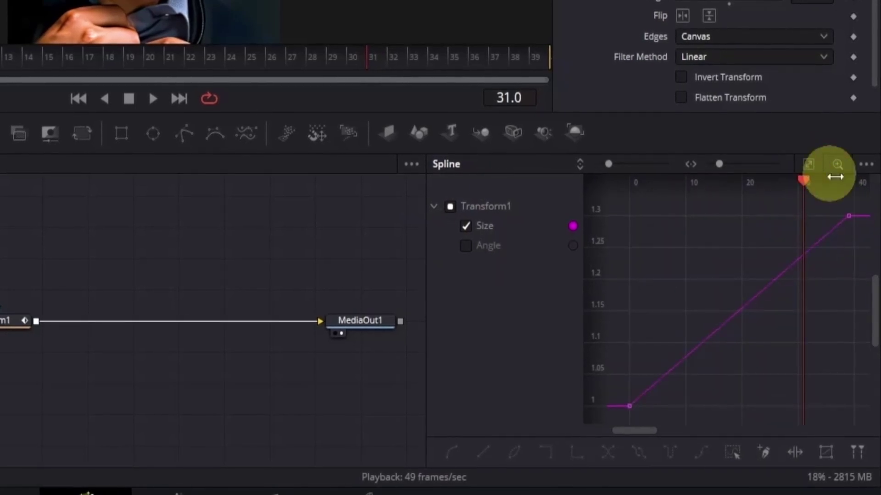
{"action": "left_click_drag", "start_coordinate": [860, 202], "coordinate": [620, 422]}
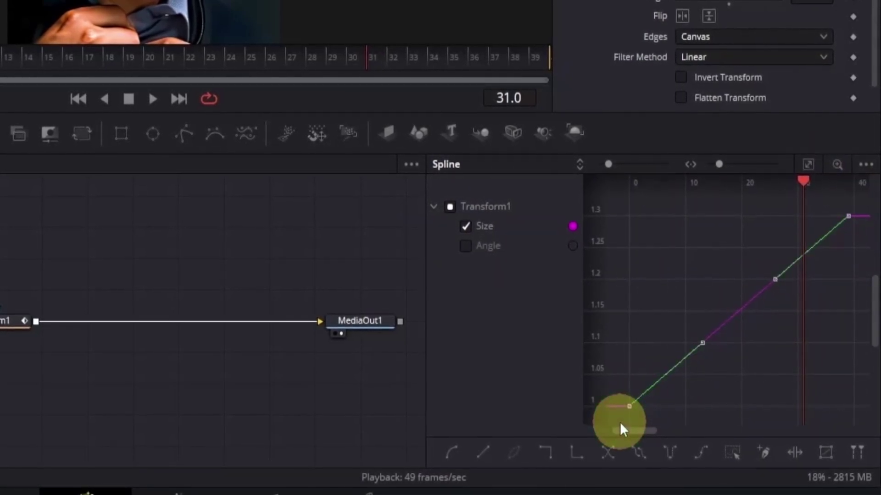
{"action": "key", "text": "shift+s"}
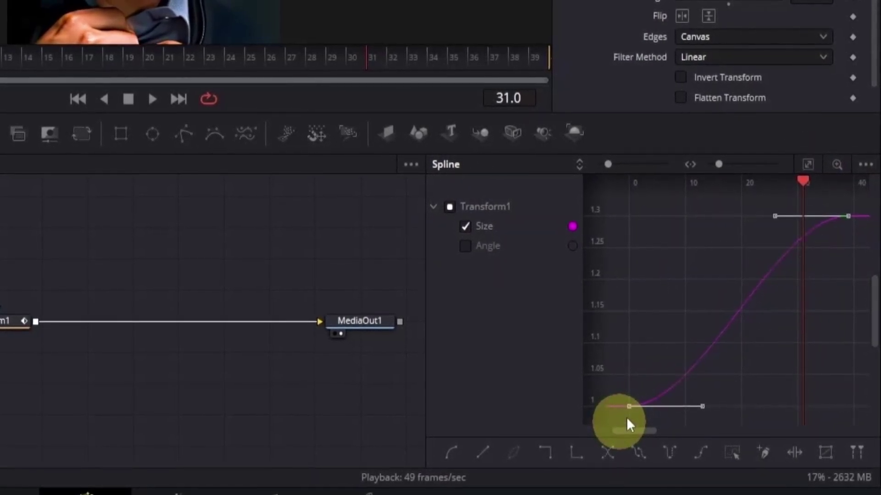
{"action": "left_click", "coordinate": [701, 406]}
{"action": "left_click_drag", "start_coordinate": [699, 410], "coordinate": [650, 273]}
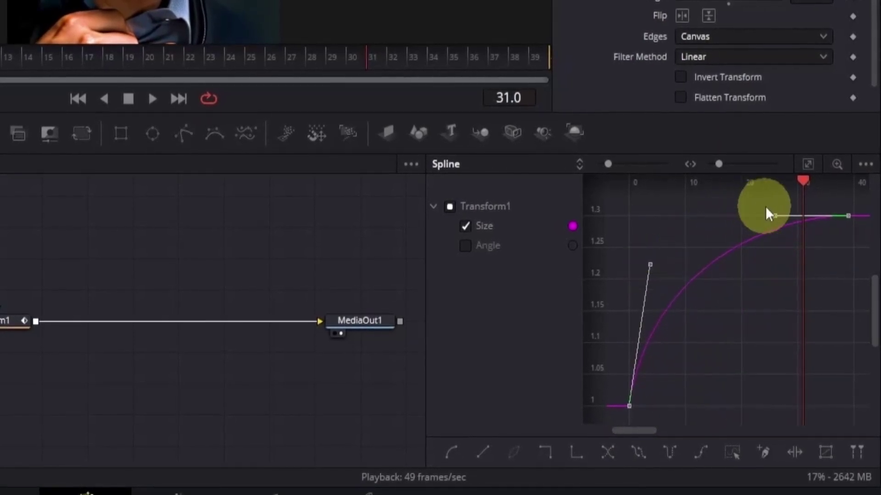
{"action": "left_click_drag", "start_coordinate": [773, 222], "coordinate": [820, 356]}
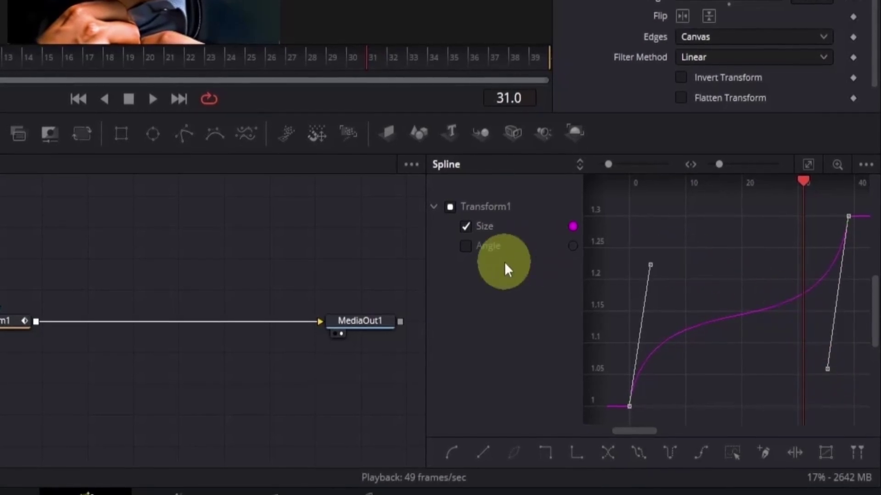
Step: Show only the Angle curve, drag its keyframe handles into an S-shaped ease, and preview playback
{"action": "left_click", "coordinate": [468, 226]}
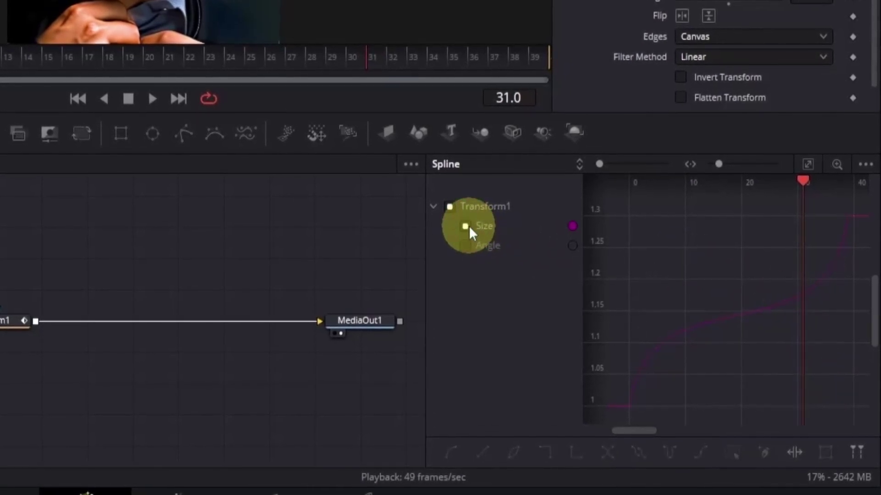
{"action": "left_click", "coordinate": [466, 246]}
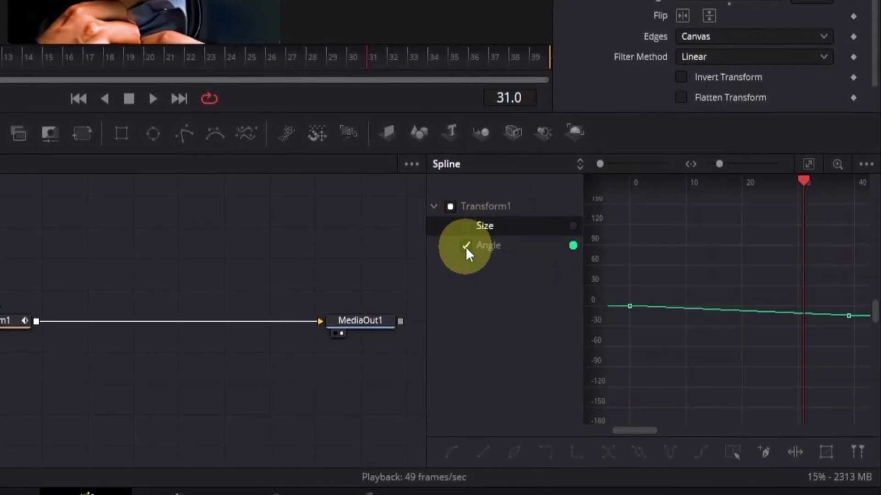
{"action": "left_click", "coordinate": [809, 164]}
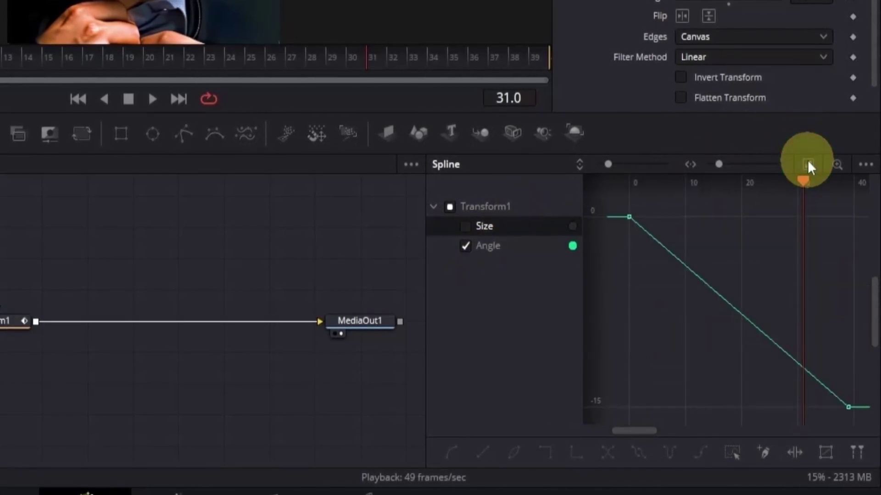
{"action": "left_click_drag", "start_coordinate": [623, 207], "coordinate": [869, 429]}
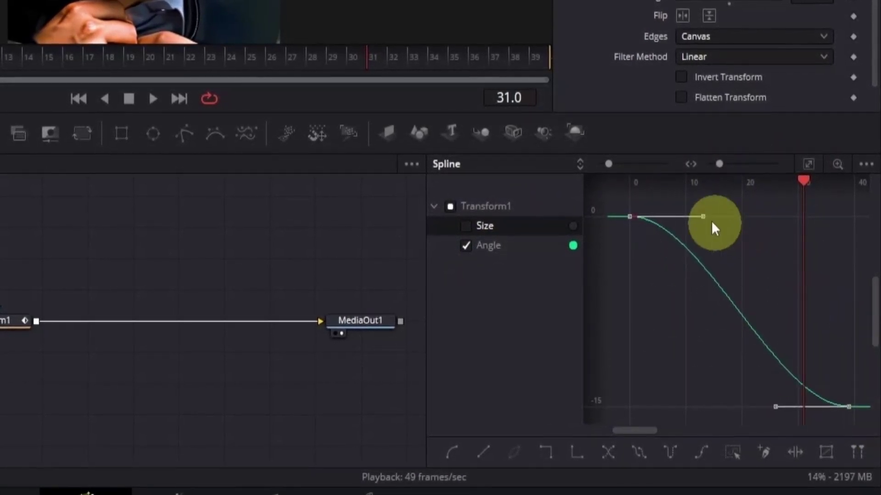
{"action": "left_click_drag", "start_coordinate": [702, 219], "coordinate": [653, 359]}
{"action": "left_click_drag", "start_coordinate": [772, 407], "coordinate": [808, 271]}
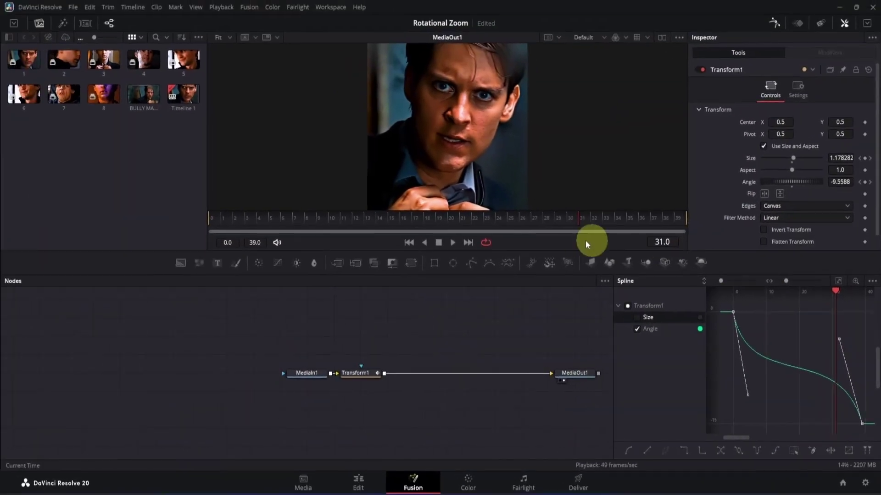
{"action": "left_click_drag", "start_coordinate": [585, 236], "coordinate": [194, 221]}
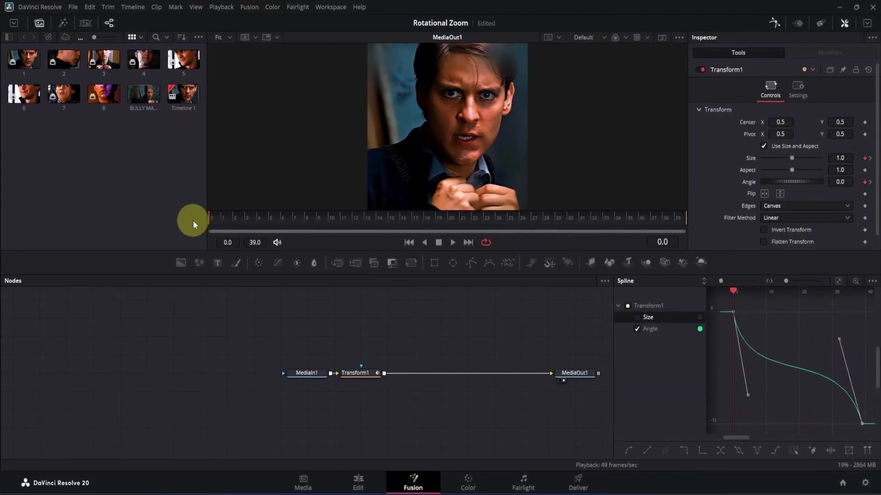
{"action": "key", "text": "space"}
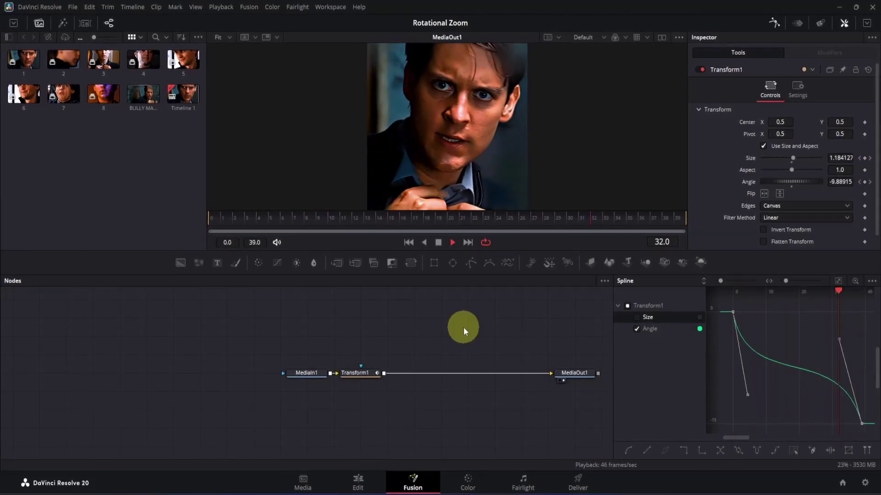
Step: Enable Motion Blur on Transform1 with Quality 10 and Shutter Angle 360
{"action": "key", "text": "space"}
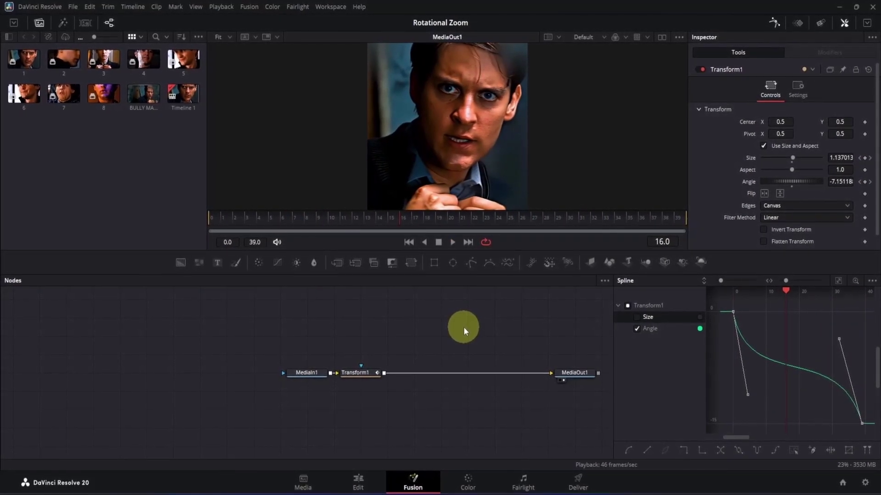
{"action": "left_click", "coordinate": [368, 370]}
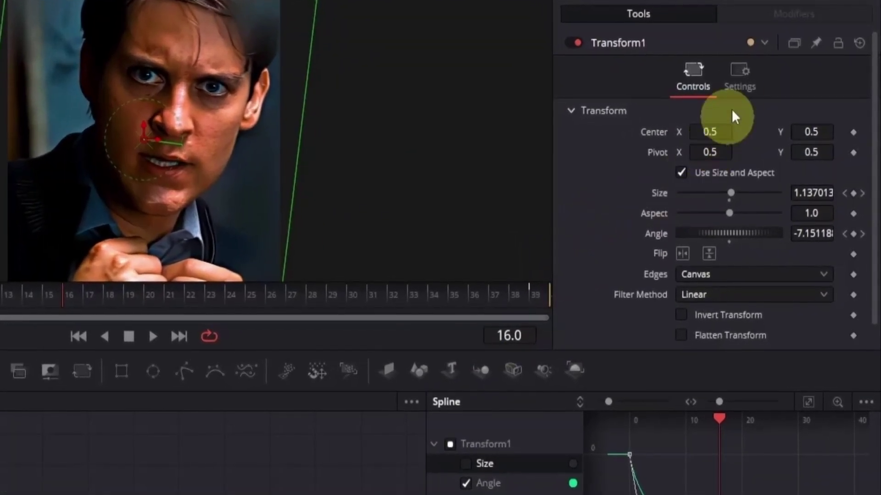
{"action": "left_click", "coordinate": [737, 87]}
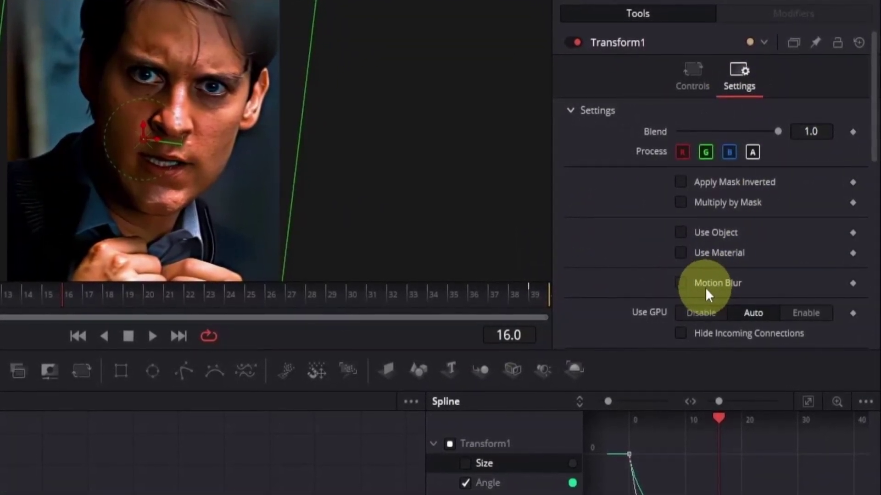
{"action": "left_click", "coordinate": [682, 282]}
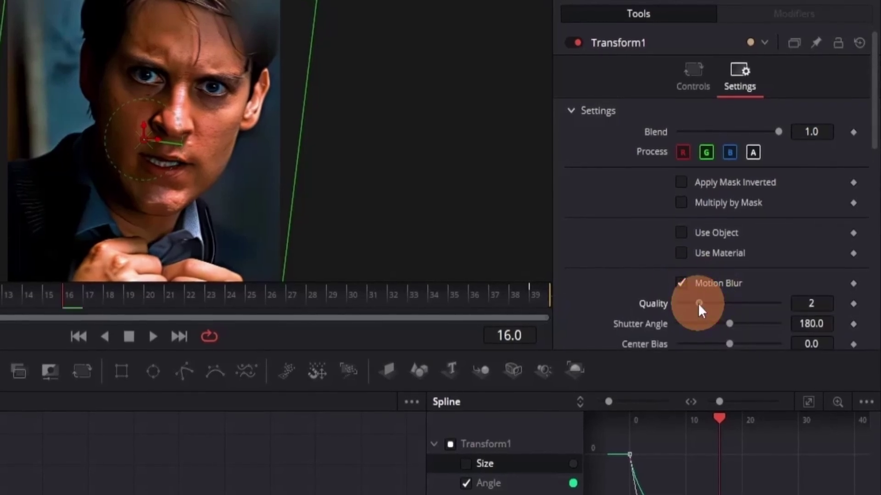
{"action": "left_click_drag", "start_coordinate": [697, 304], "coordinate": [846, 302]}
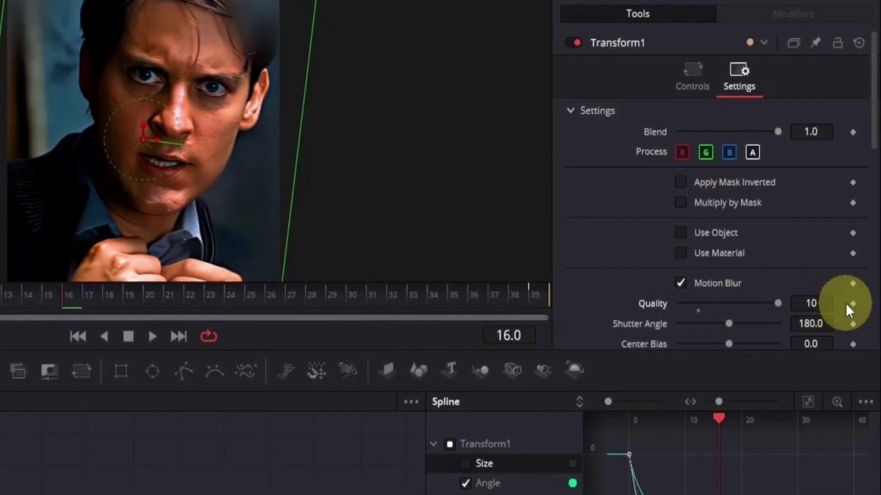
{"action": "left_click_drag", "start_coordinate": [729, 324], "coordinate": [810, 327]}
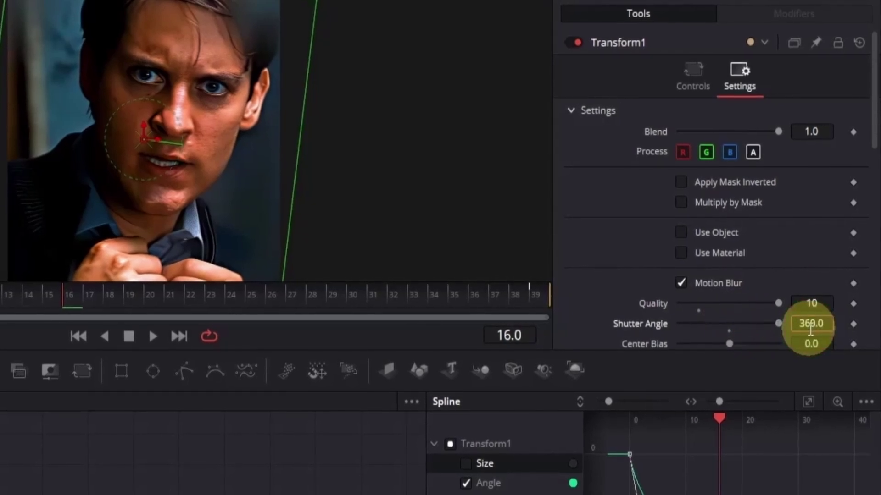
{"action": "left_click", "coordinate": [824, 304]}
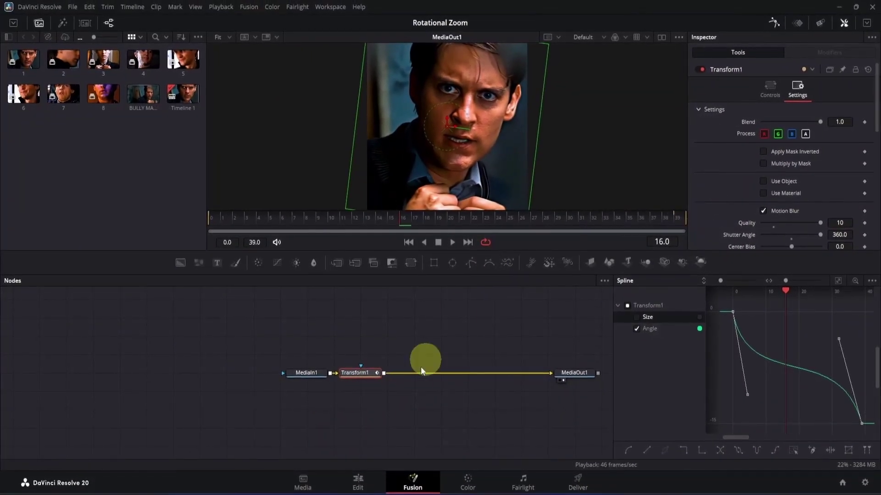
Step: On the Edit page, duplicate the adjustment clip above clip 2 and place another copy on Video 2 above clip 5
{"action": "left_click", "coordinate": [367, 480]}
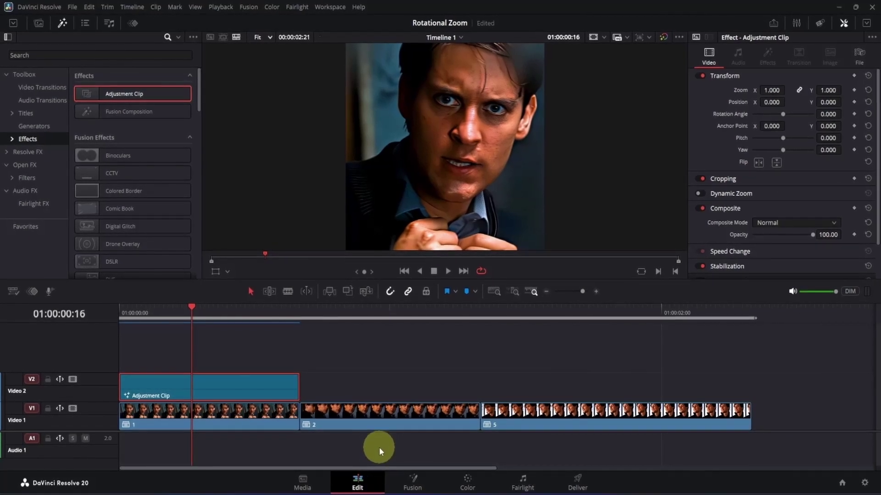
{"action": "left_click", "coordinate": [284, 383]}
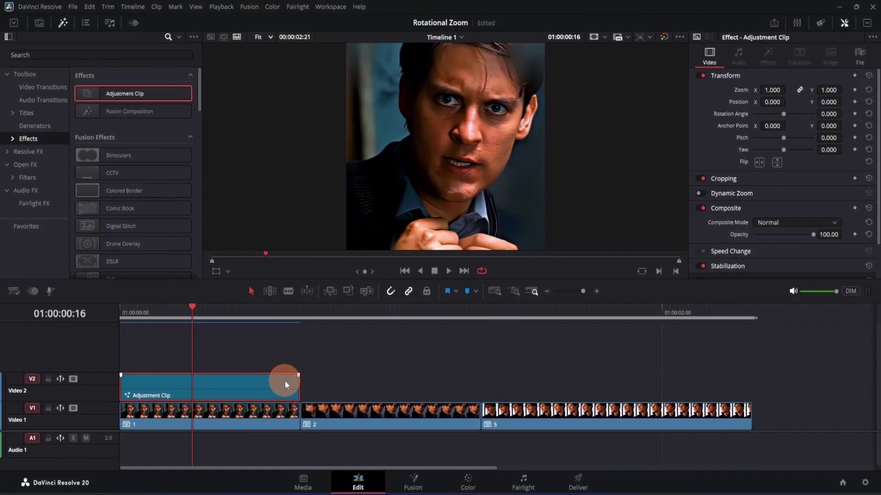
{"action": "left_click_drag", "start_coordinate": [285, 381], "coordinate": [466, 380]}
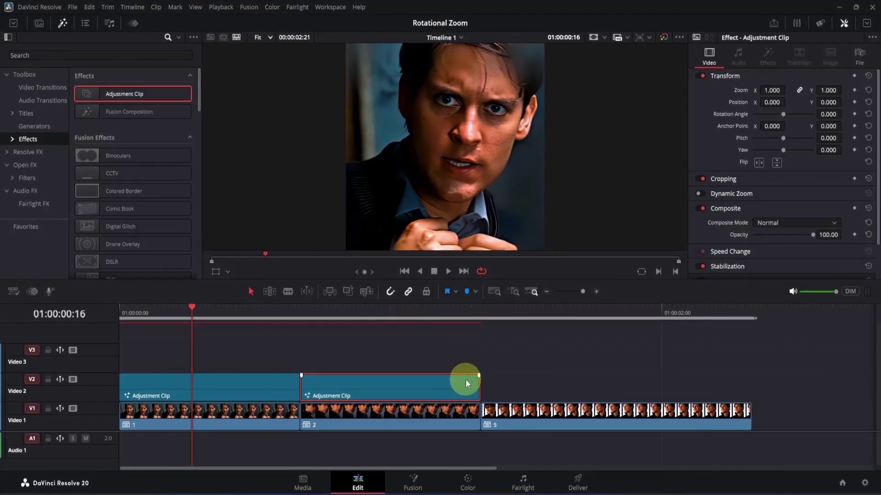
{"action": "left_click_drag", "start_coordinate": [466, 380], "coordinate": [466, 360]}
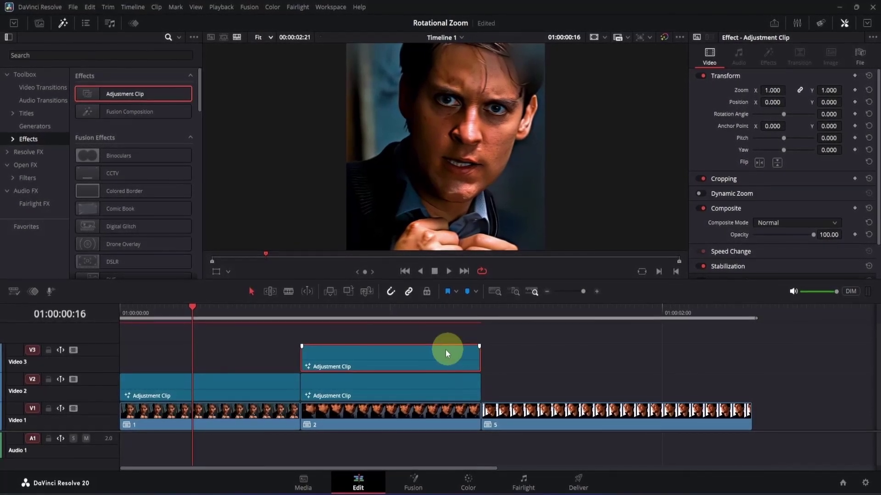
{"action": "left_click_drag", "start_coordinate": [434, 354], "coordinate": [618, 378]}
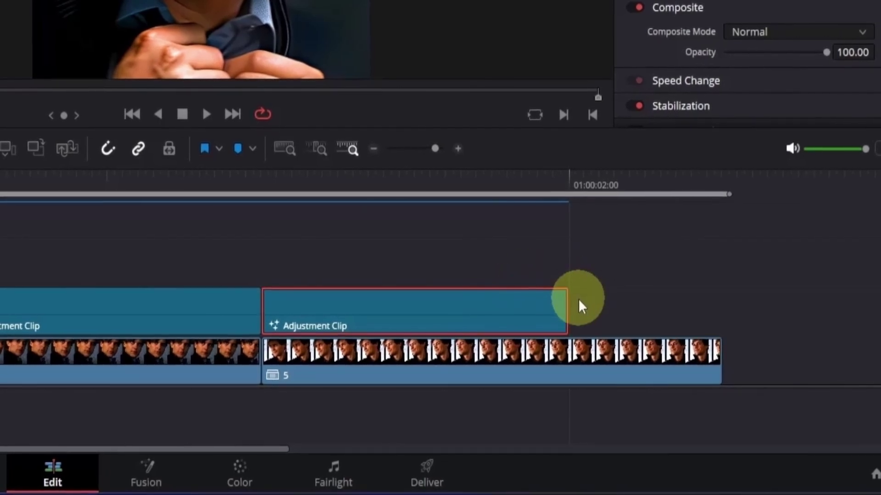
Step: Extend the third adjustment clip to clip 5's end and open its Fusion composition
{"action": "left_click", "coordinate": [567, 300]}
{"action": "left_click_drag", "start_coordinate": [567, 306], "coordinate": [720, 305]}
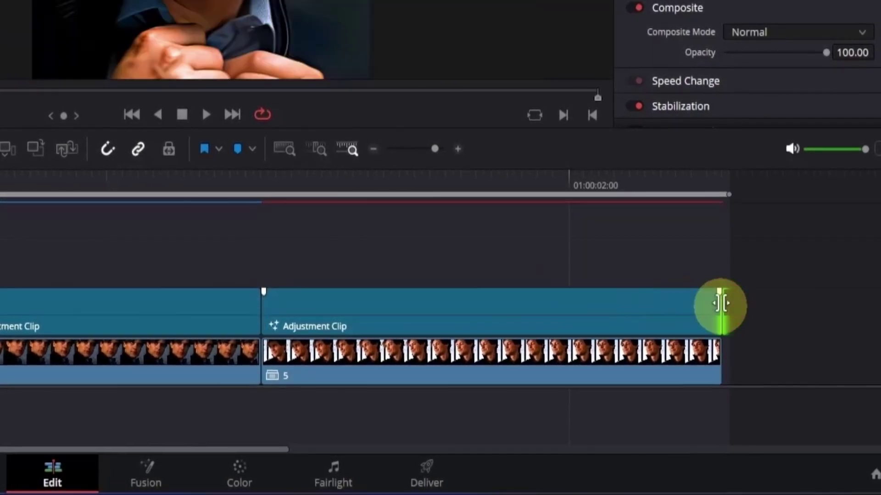
{"action": "left_click", "coordinate": [487, 182]}
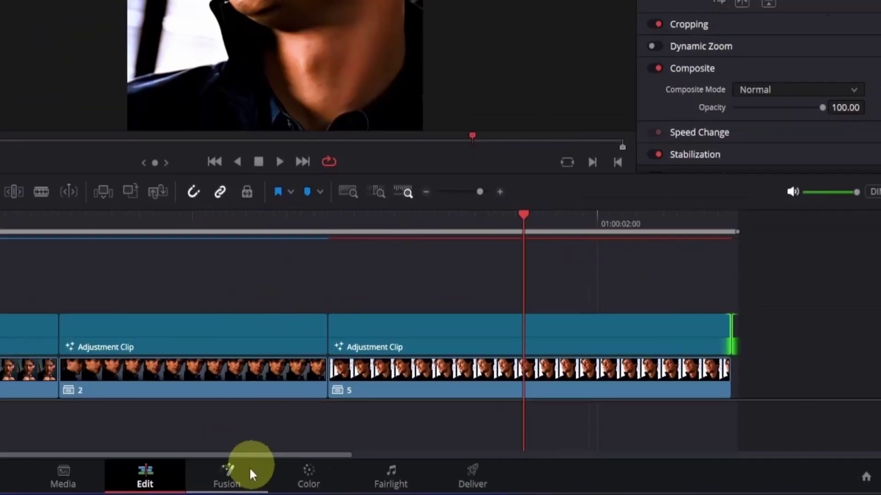
{"action": "left_click", "coordinate": [167, 479]}
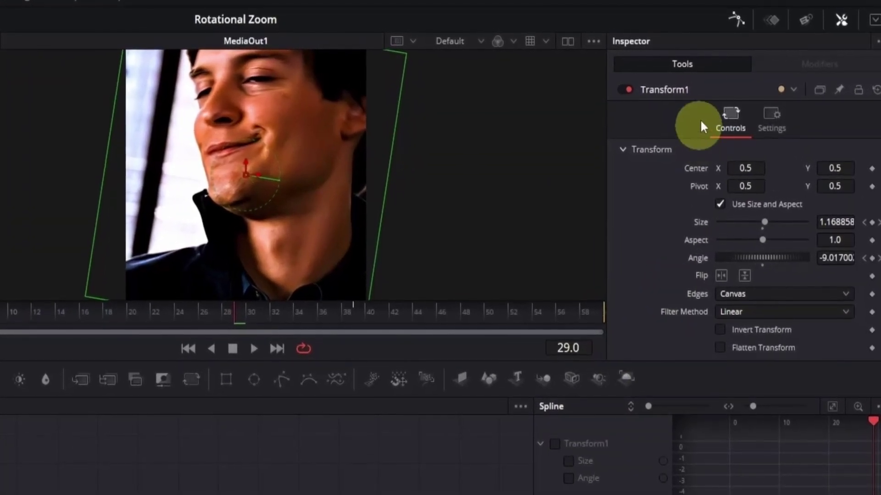
Step: In the Keyframes editor, move Transform1's ending Size and Angle keyframes from frame 38 to frame 59
{"action": "left_click", "coordinate": [730, 21]}
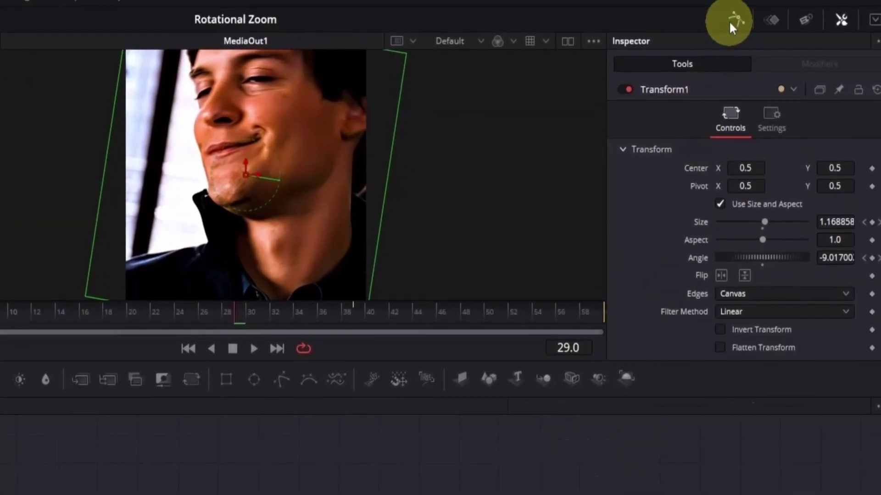
{"action": "left_click", "coordinate": [773, 22]}
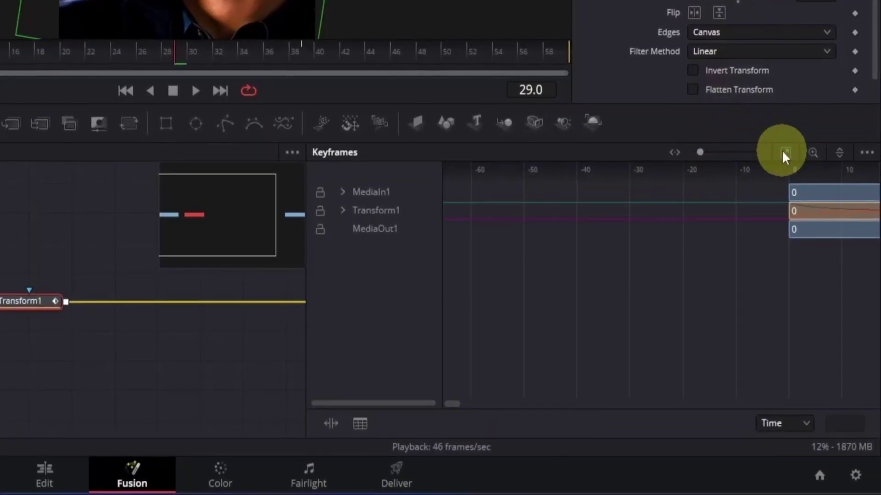
{"action": "left_click", "coordinate": [784, 153]}
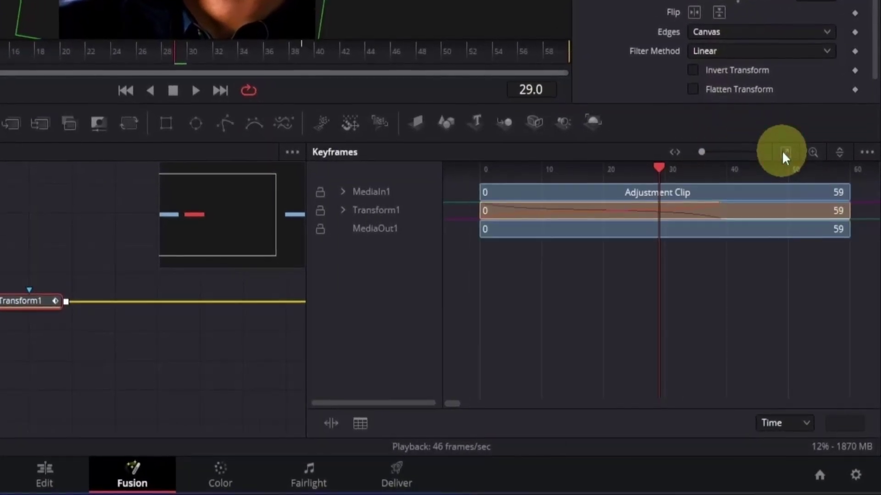
{"action": "left_click", "coordinate": [344, 212]}
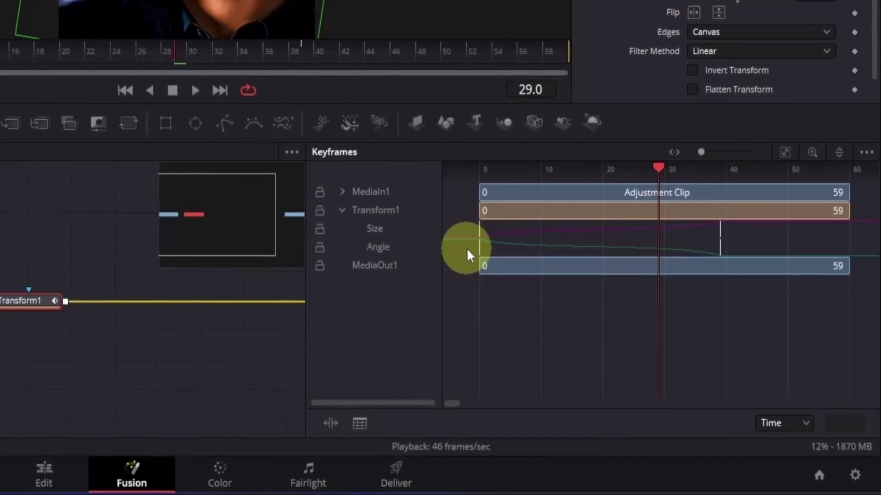
{"action": "left_click", "coordinate": [717, 239]}
{"action": "left_click_drag", "start_coordinate": [717, 239], "coordinate": [840, 239]}
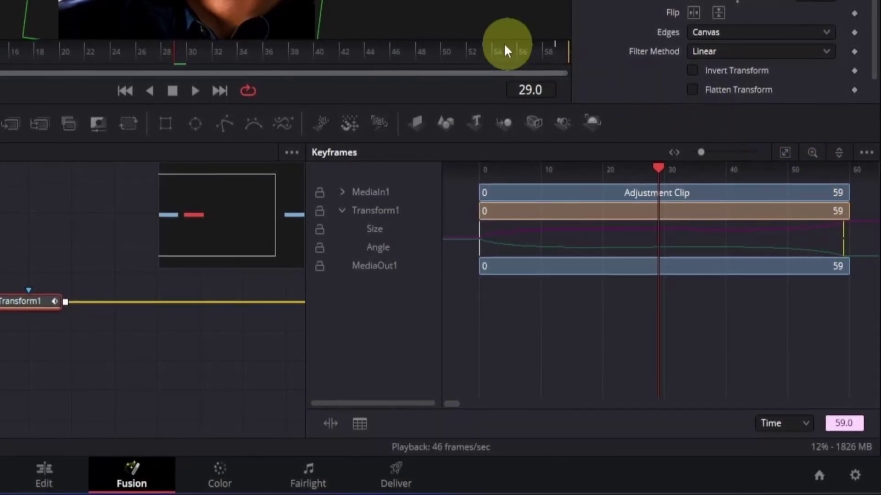
{"action": "left_click_drag", "start_coordinate": [491, 49], "coordinate": [565, 58]}
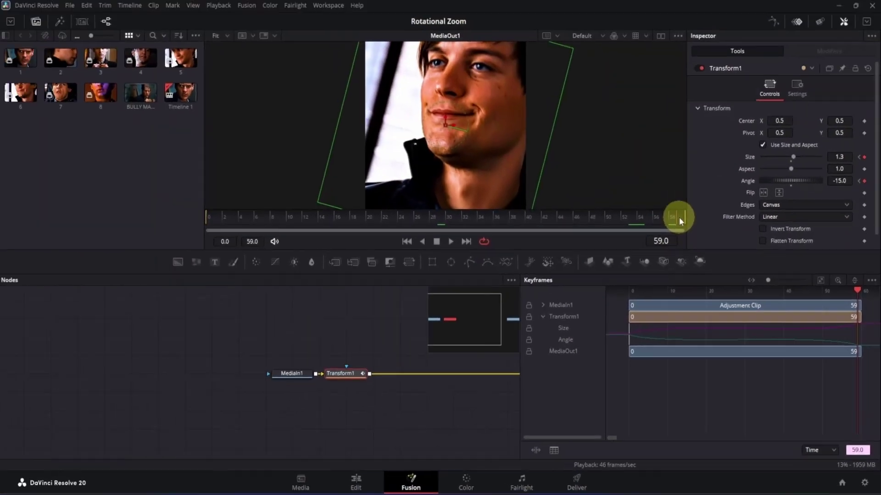
Step: Close the Keyframes editor, return to the Edit page, and preview the timeline from the start
{"action": "left_click", "coordinate": [798, 22]}
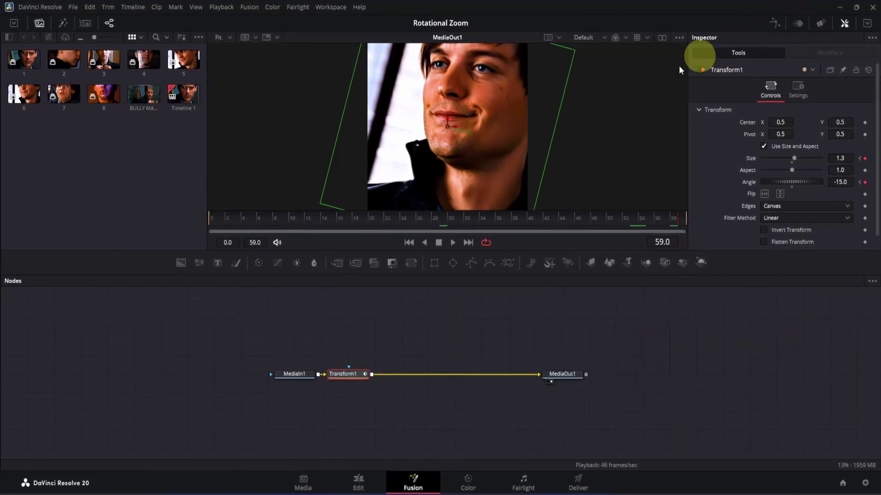
{"action": "left_click", "coordinate": [358, 480]}
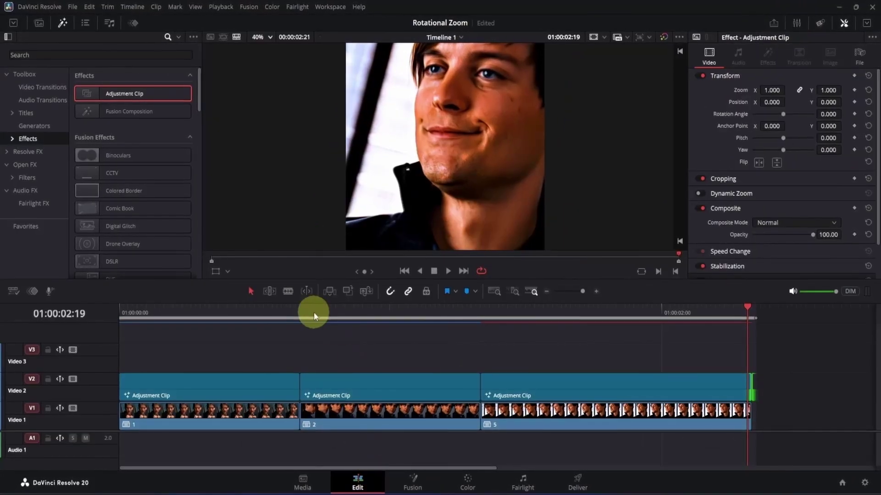
{"action": "left_click", "coordinate": [126, 315]}
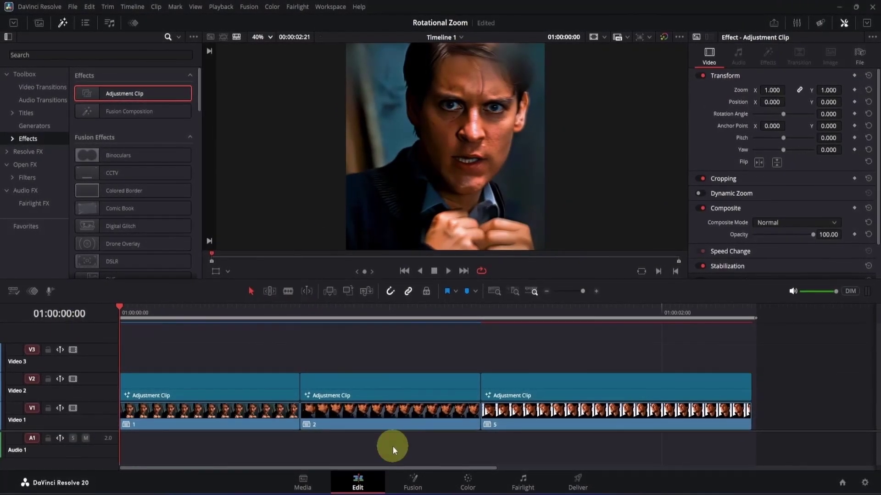
{"action": "key", "text": "space"}
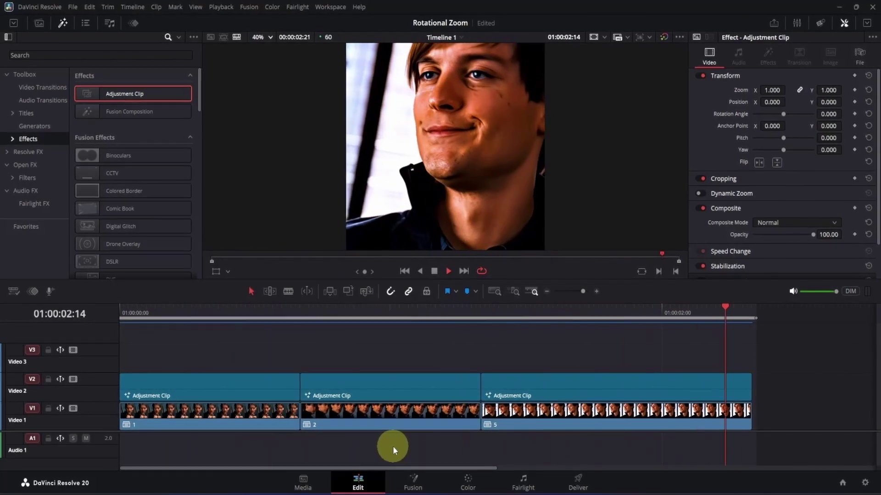
{"action": "key", "text": "space"}
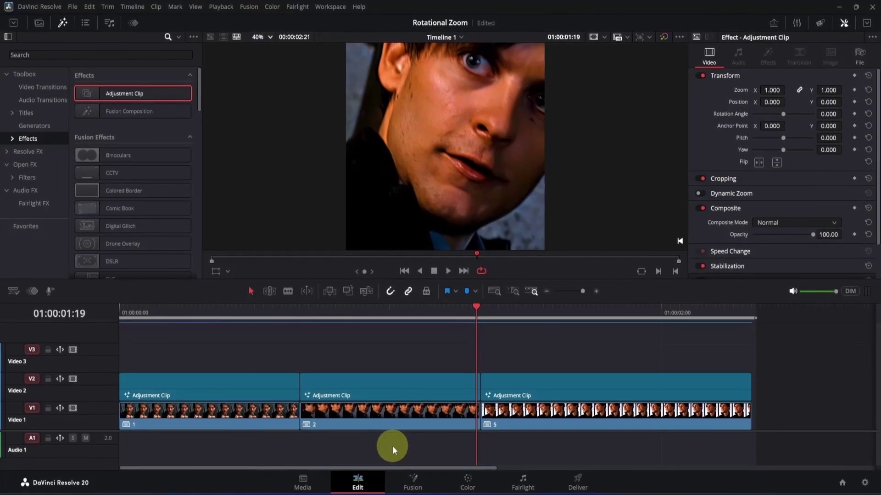
Step: Alt-drag a copy of the first adjustment clip onto Video 3 and open its Fusion composition
{"action": "left_click", "coordinate": [271, 384]}
{"action": "left_click_drag", "start_coordinate": [272, 384], "coordinate": [269, 360]}
{"action": "left_click_drag", "start_coordinate": [264, 316], "coordinate": [196, 310]}
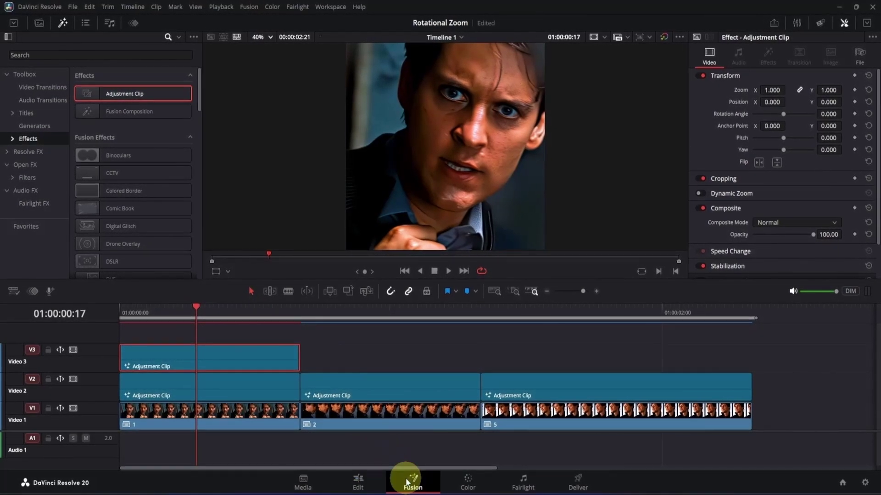
{"action": "left_click", "coordinate": [404, 479]}
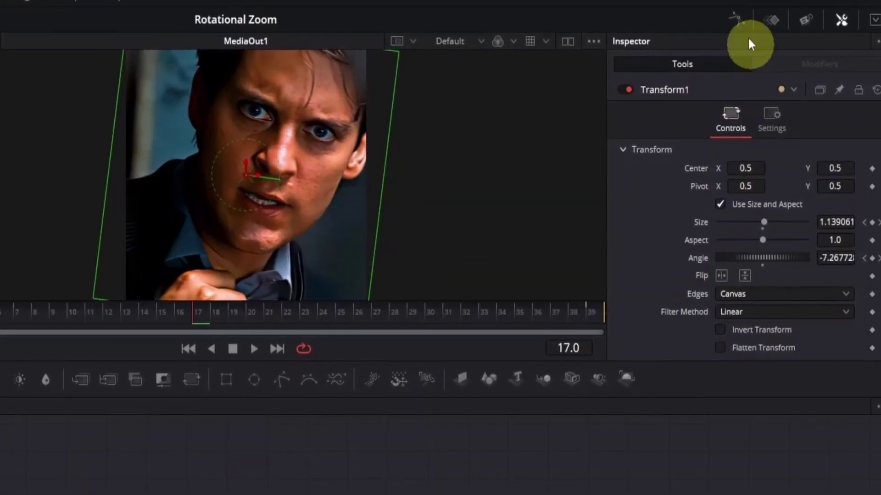
Step: Fit Transform1's Size and Angle curves in the Spline editor and check frames 12 and 0
{"action": "left_click", "coordinate": [732, 21]}
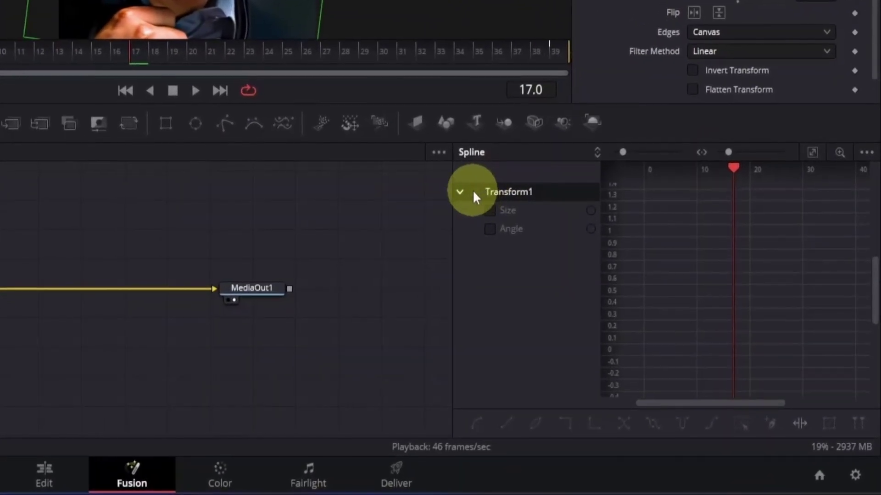
{"action": "left_click", "coordinate": [625, 304]}
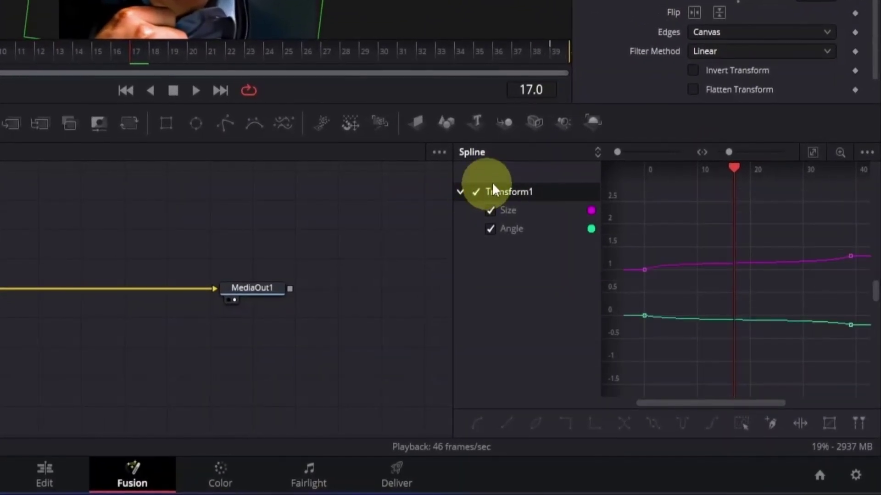
{"action": "left_click", "coordinate": [813, 154]}
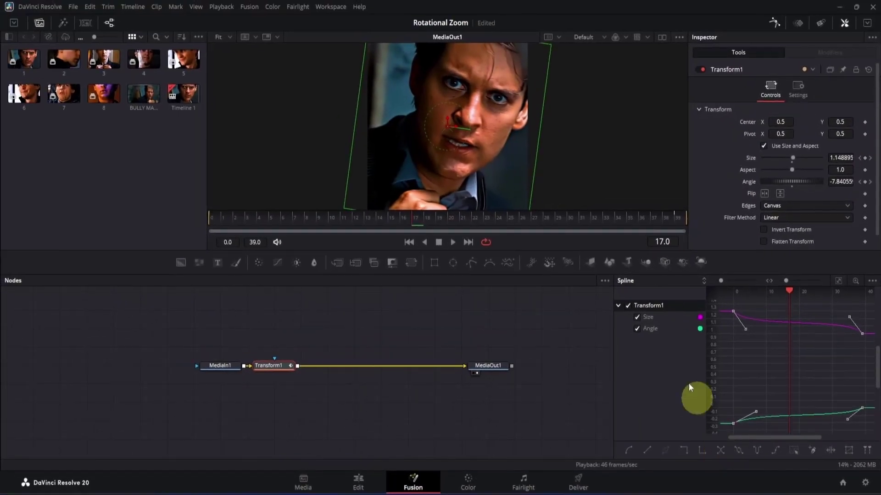
{"action": "left_click", "coordinate": [343, 216]}
{"action": "left_click", "coordinate": [207, 215]}
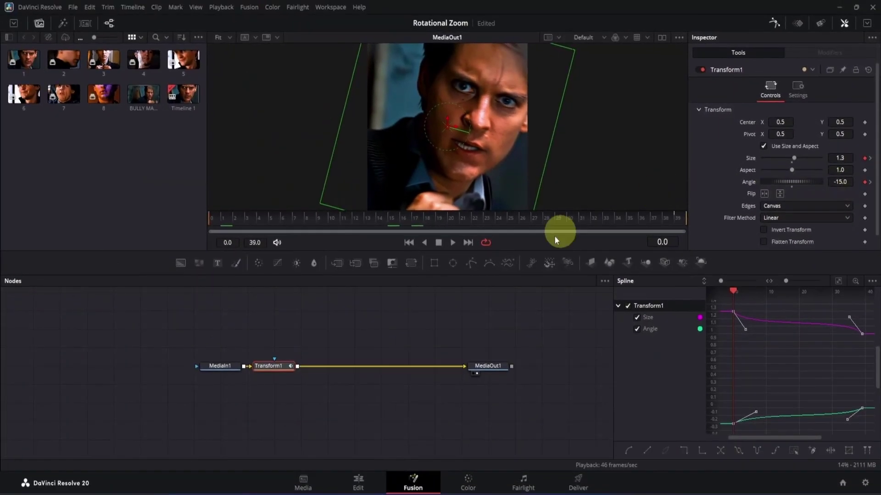
Step: Deselect Transform1, preview the eased rotational zoom, then return to the Edit page
{"action": "left_click", "coordinate": [491, 315]}
{"action": "key", "text": "space"}
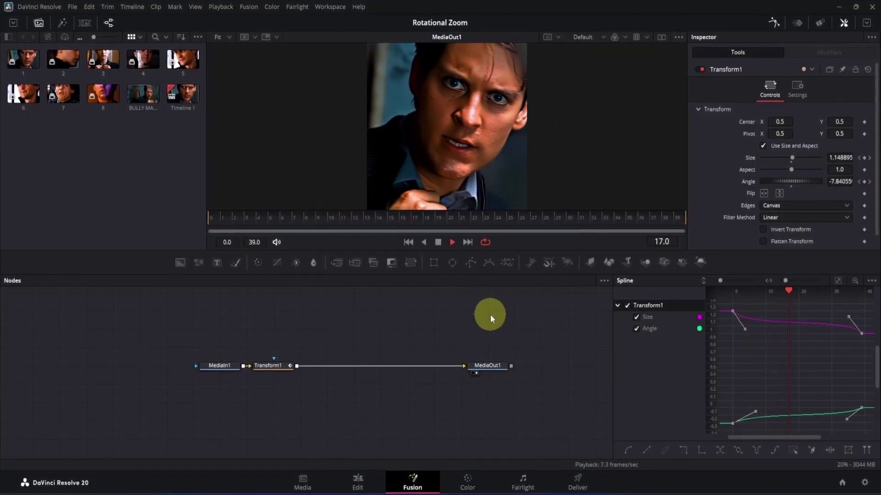
{"action": "key", "text": "space"}
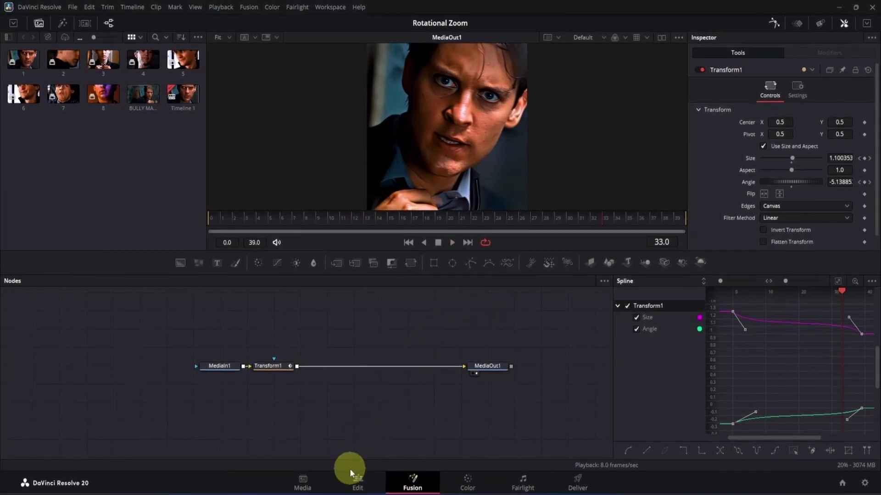
{"action": "left_click", "coordinate": [354, 481]}
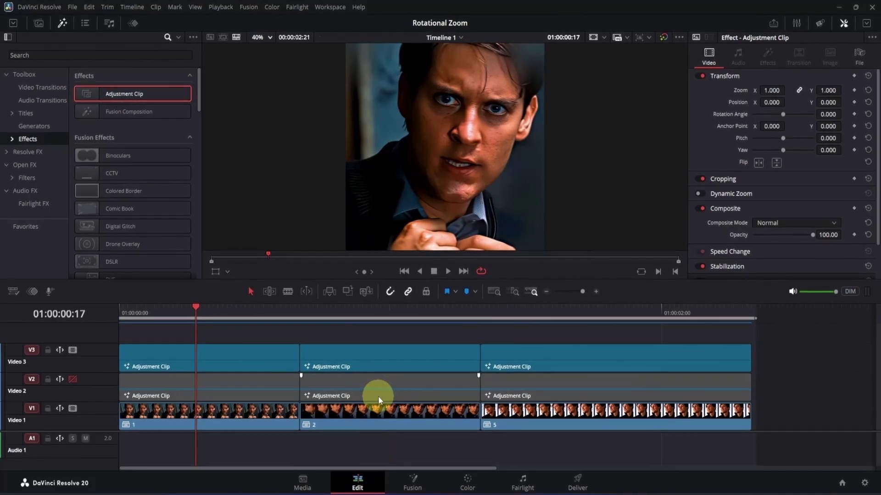
Step: Play back the six-clip timeline (1, 2, 5, 4, 7, 3) from the start
{"action": "left_click_drag", "start_coordinate": [184, 310], "coordinate": [75, 314]}
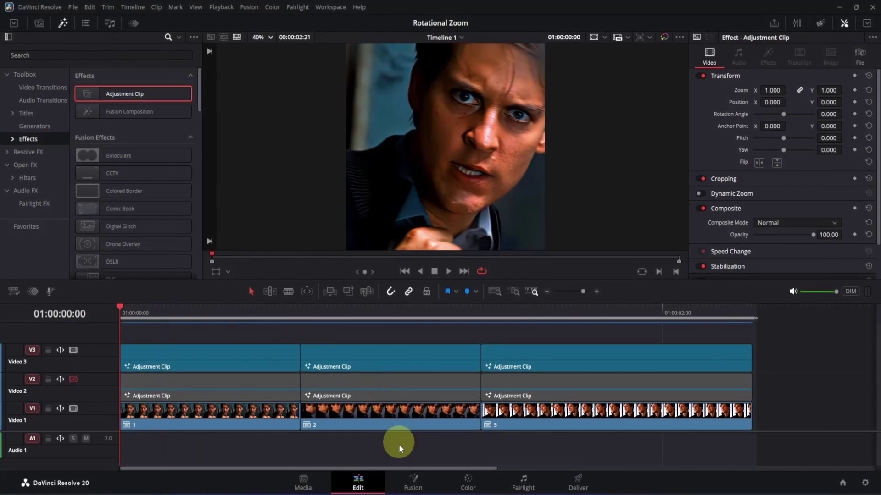
{"action": "key", "text": "space"}
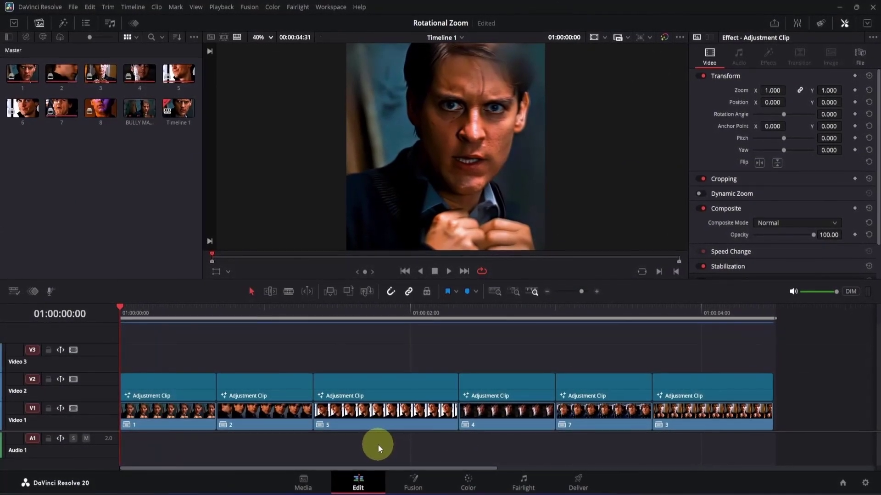
{"action": "key", "text": "space"}
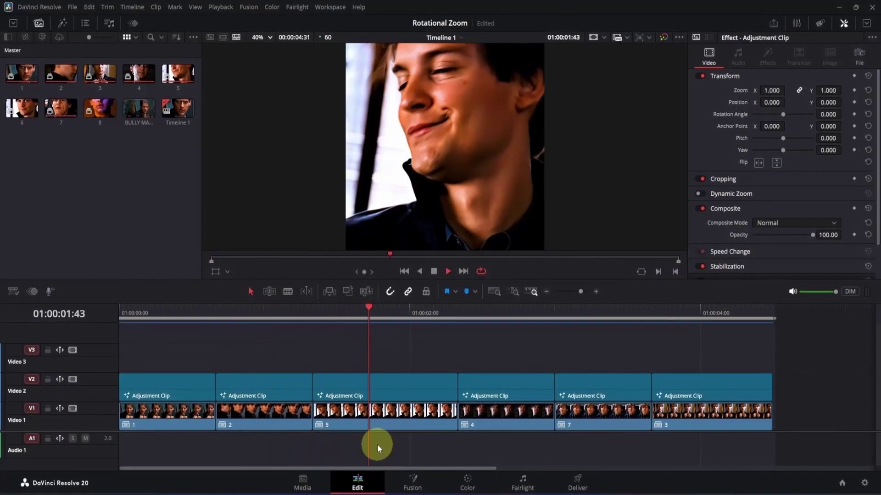